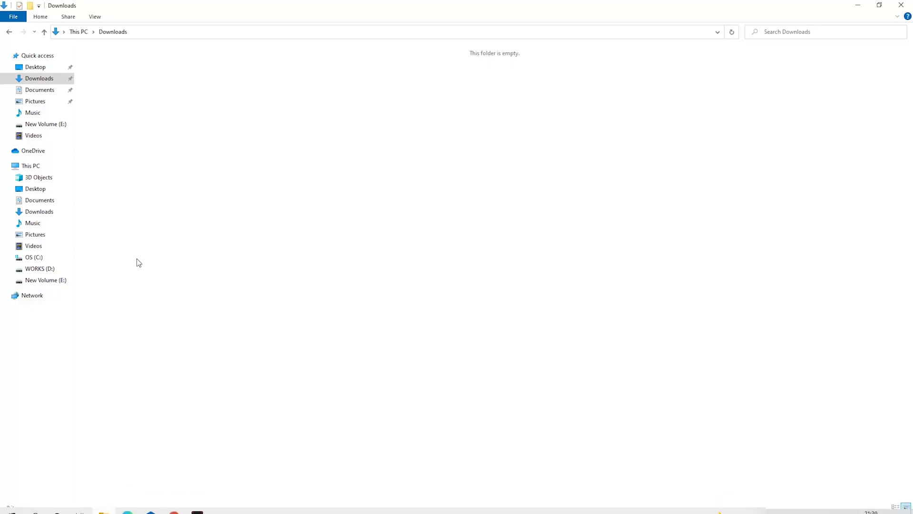
Create a new folder named 'Miner' in the Downloads folder.
right_click(168, 189)
mouse_move(213, 316)
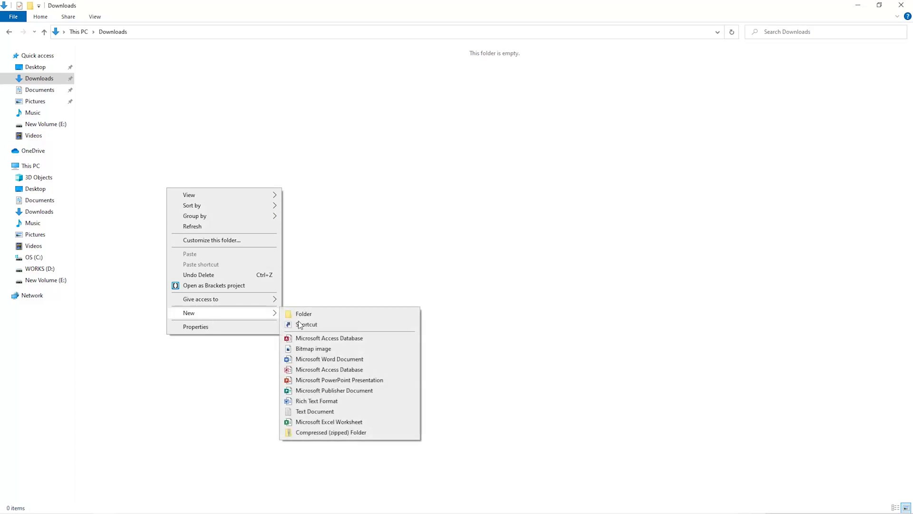
left_click(326, 317)
type("Miner")
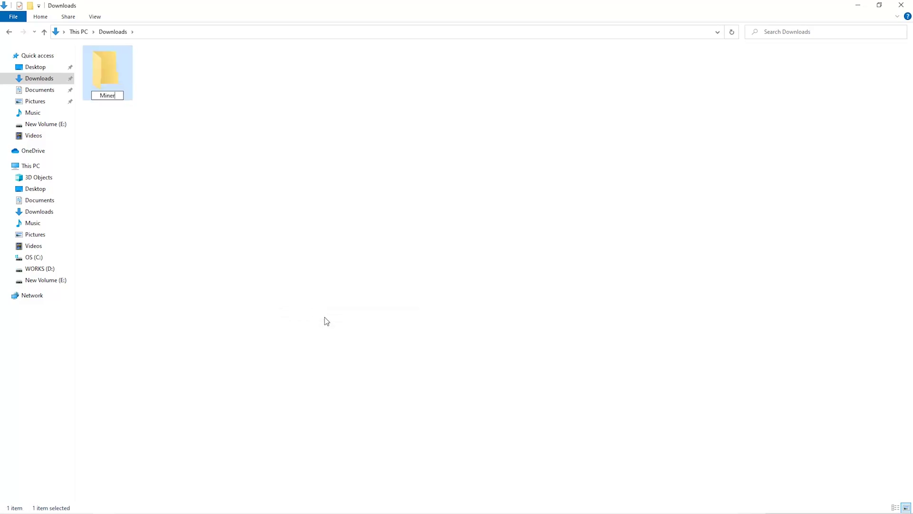
key("Return")
Launch Windows Security from a Start search for 'secu'.
key("super")
type("secu")
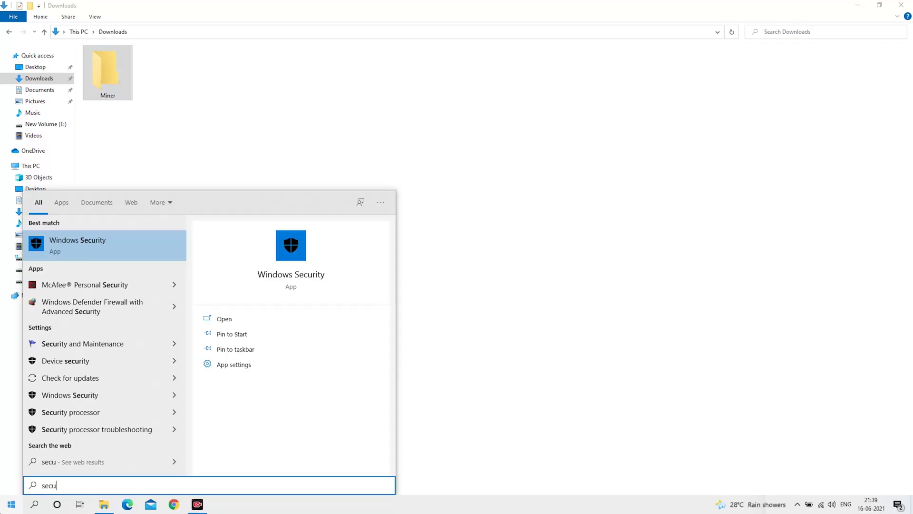
key("Return")
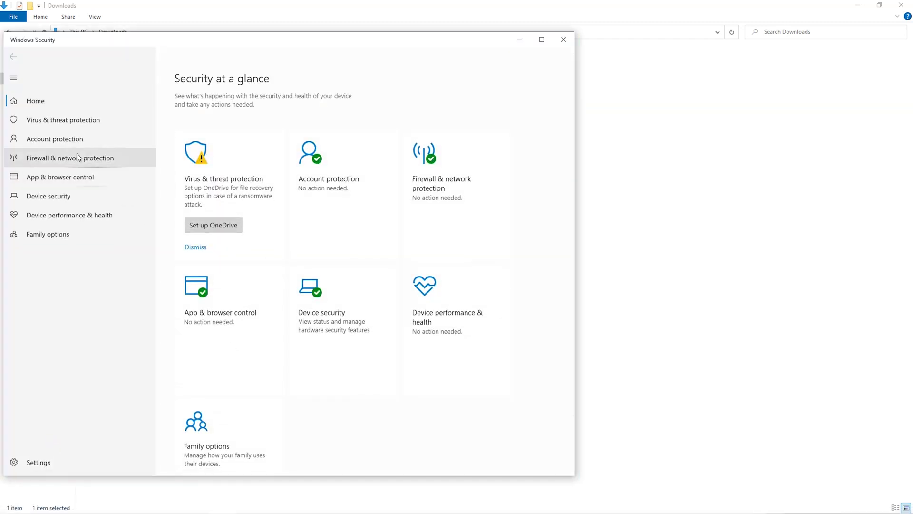
Go through Virus & threat protection settings to the Exclusions page and start adding an exclusion.
left_click(70, 114)
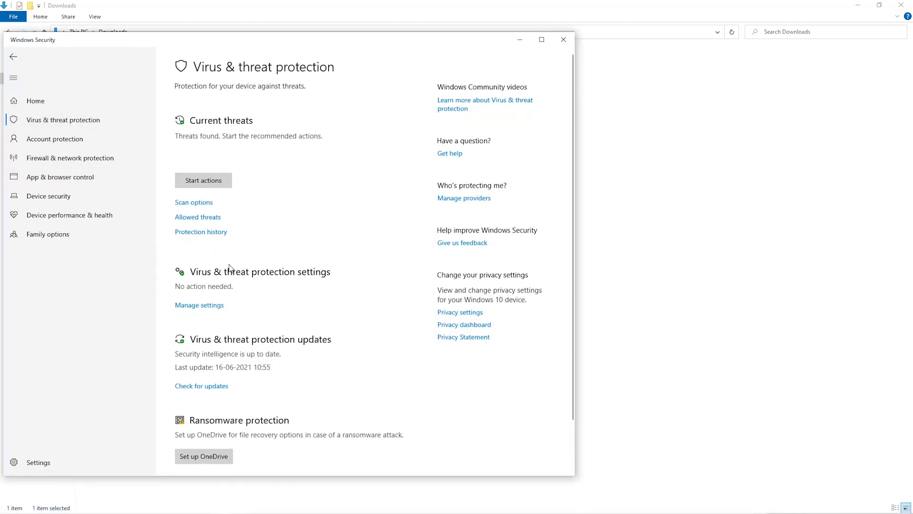
scroll(224, 259, "down", 2)
left_click(209, 249)
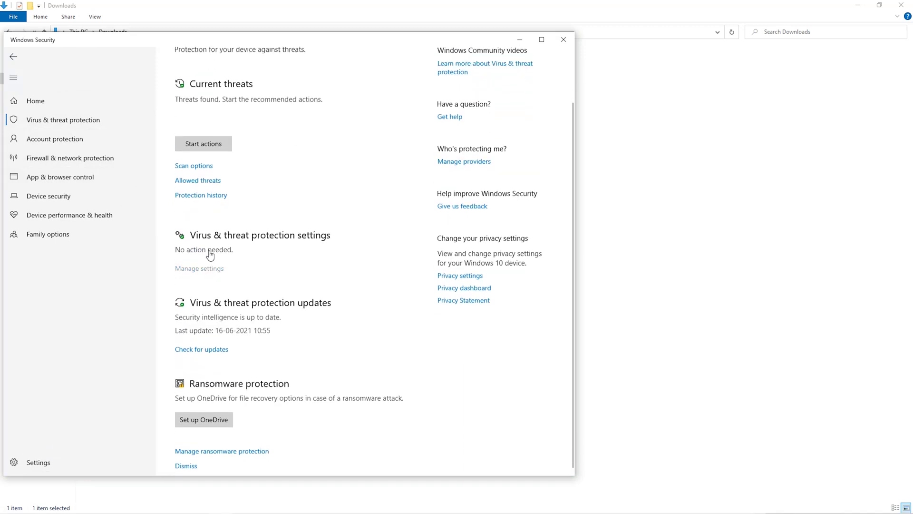
scroll(226, 316, "down", 5)
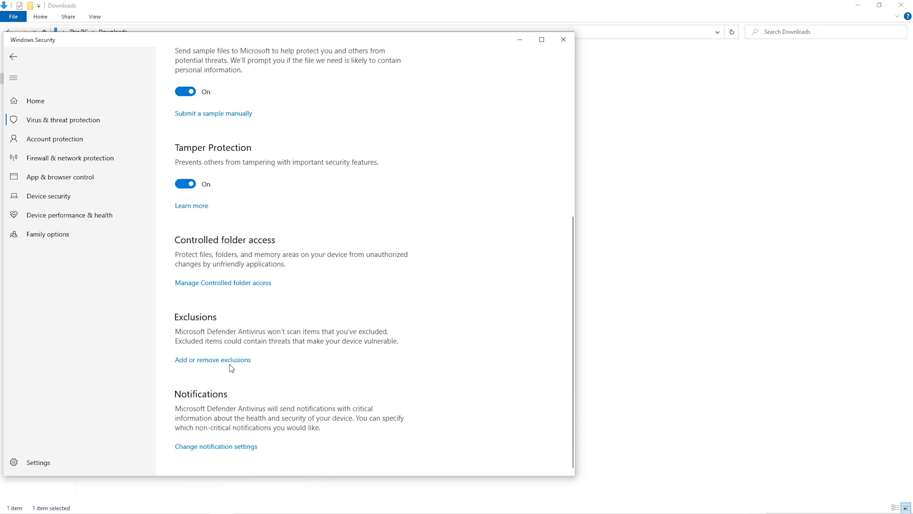
left_click(228, 363)
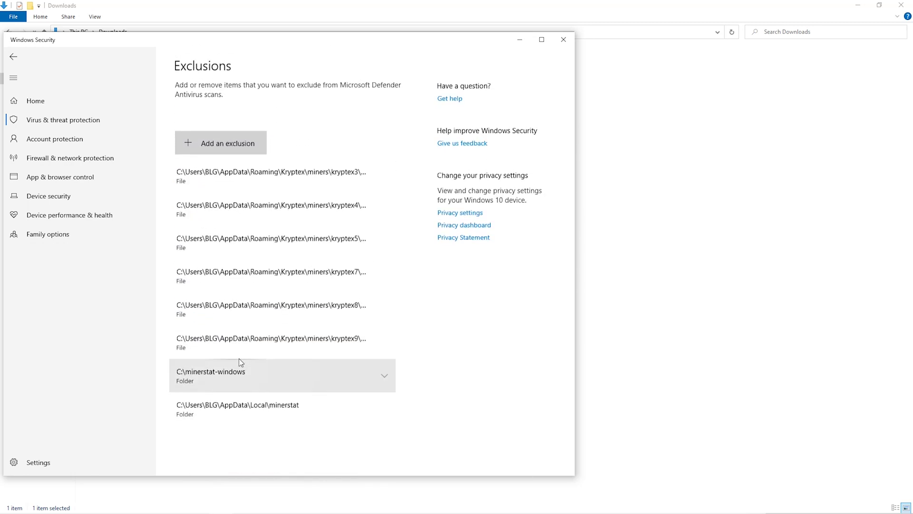
left_click(247, 145)
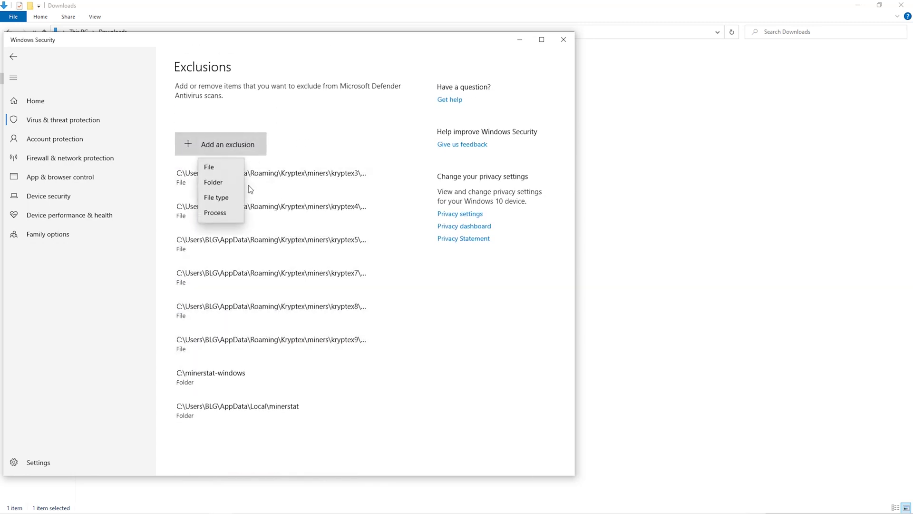
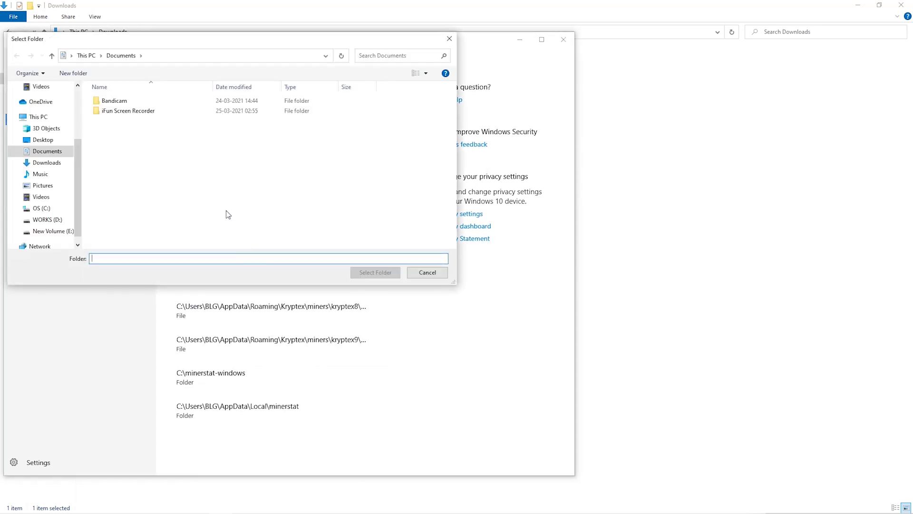
Pick the Downloads\Miner folder as the Windows Security antivirus exclusion.
left_click(58, 175)
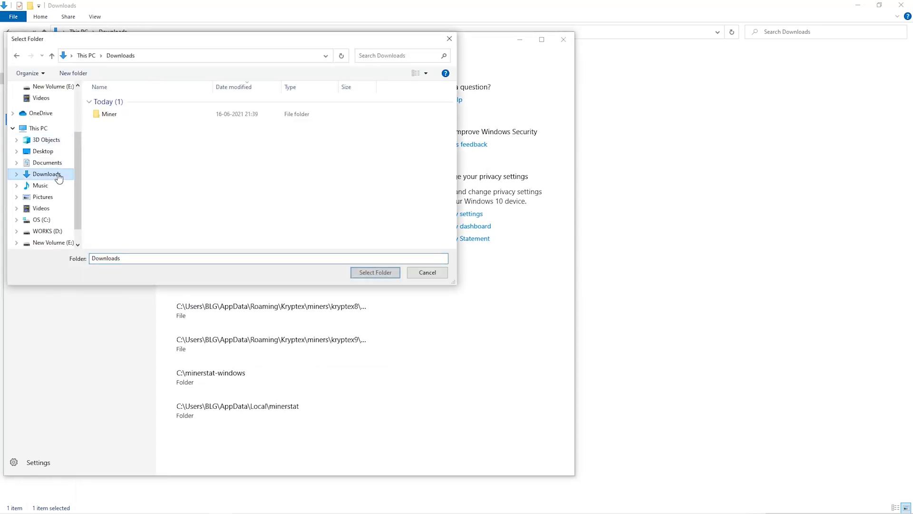
left_click(267, 117)
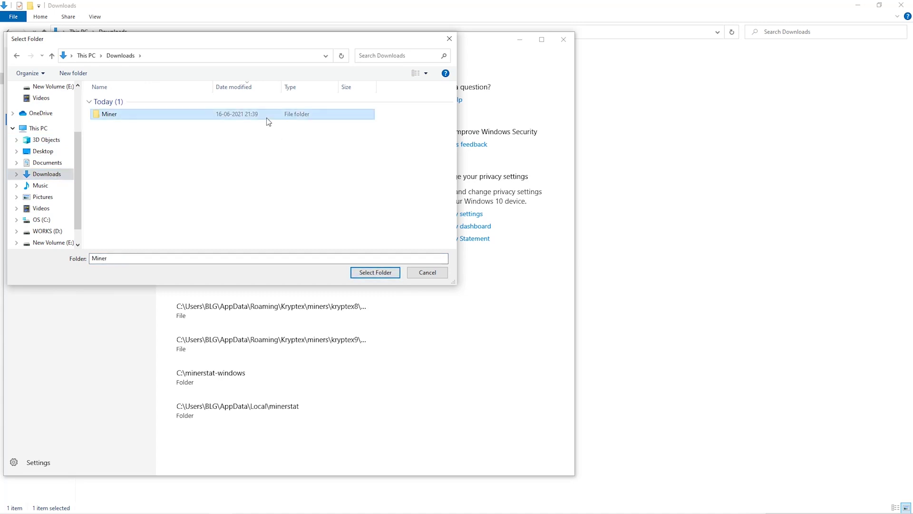
left_click(365, 274)
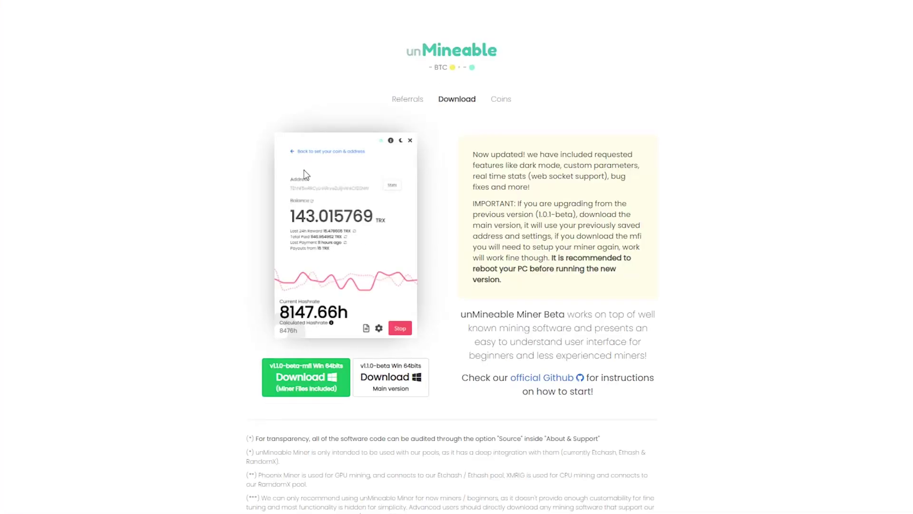
Download the Miner Files Included v1.1.0-beta-mfi zip and save it to Downloads\Miner.
left_click(313, 382)
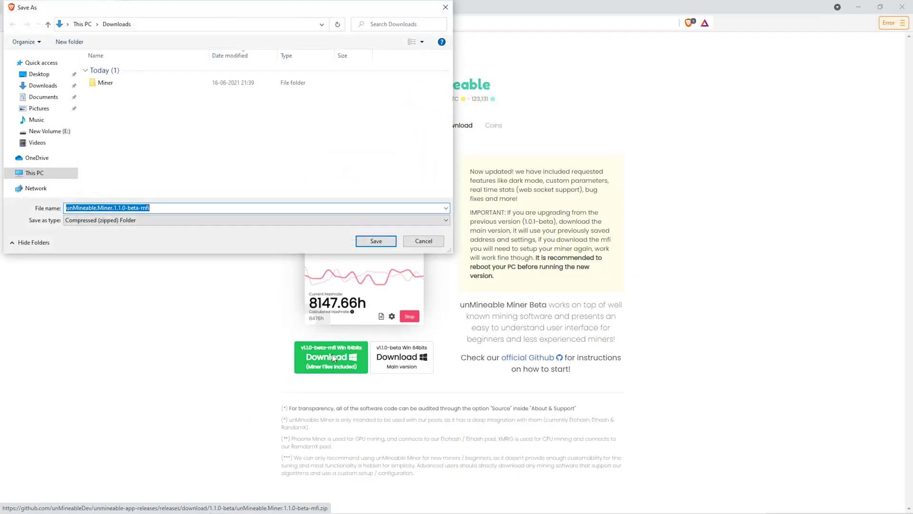
left_click(162, 83)
double_click(161, 83)
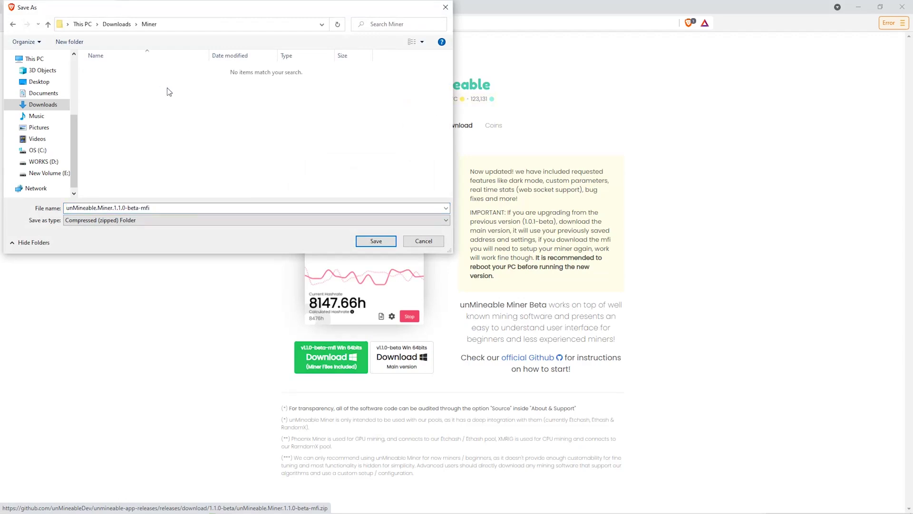
left_click(393, 243)
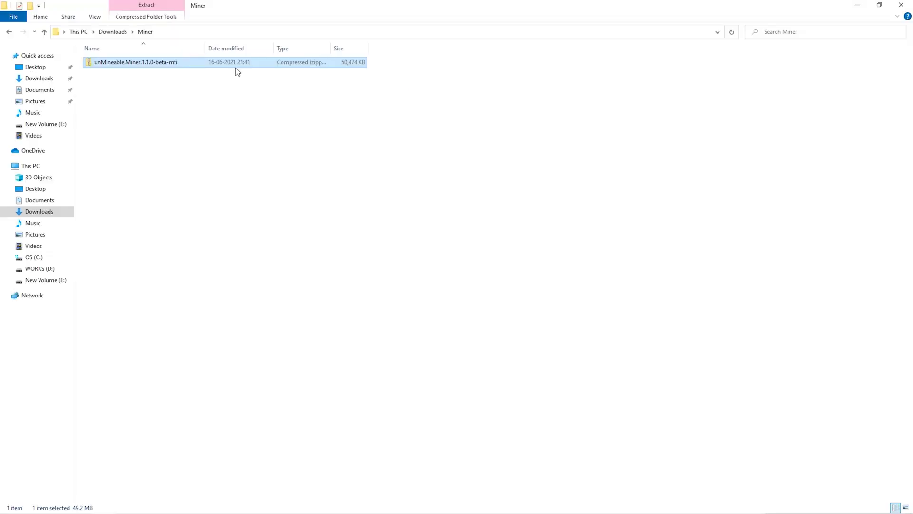
Extract the unMineable.Miner.1.1.0-beta-mfi zip in place using 7-Zip Extract Here.
right_click(236, 67)
mouse_move(281, 127)
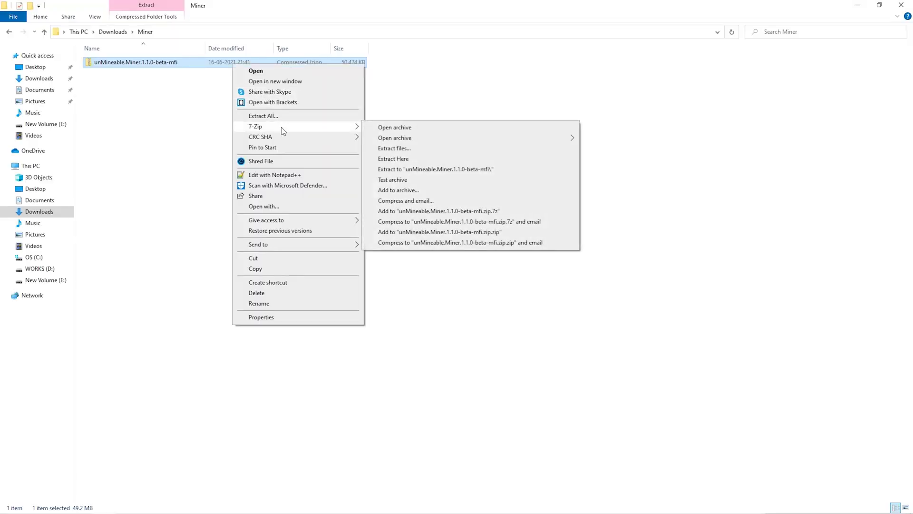
left_click(409, 160)
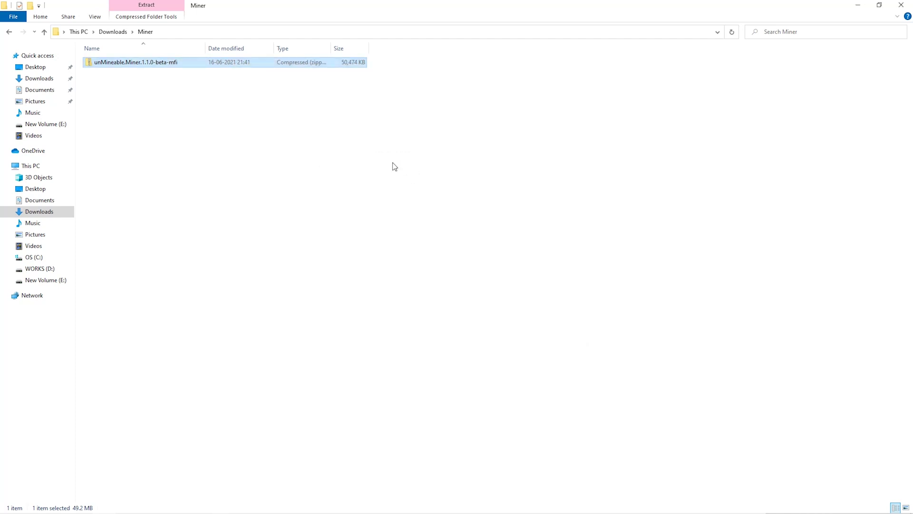
Launch the extracted miner, get past the welcome screen and choose Graphics Card (GPU) mining.
double_click(225, 64)
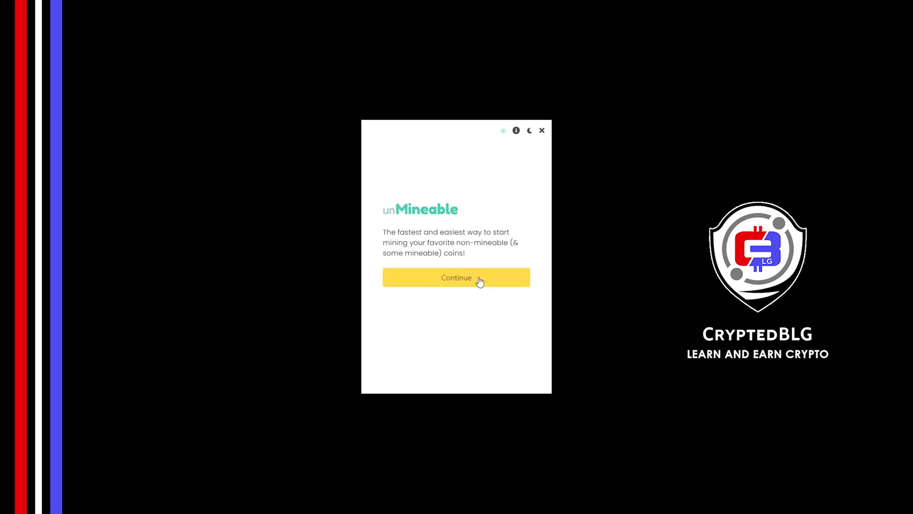
left_click(479, 282)
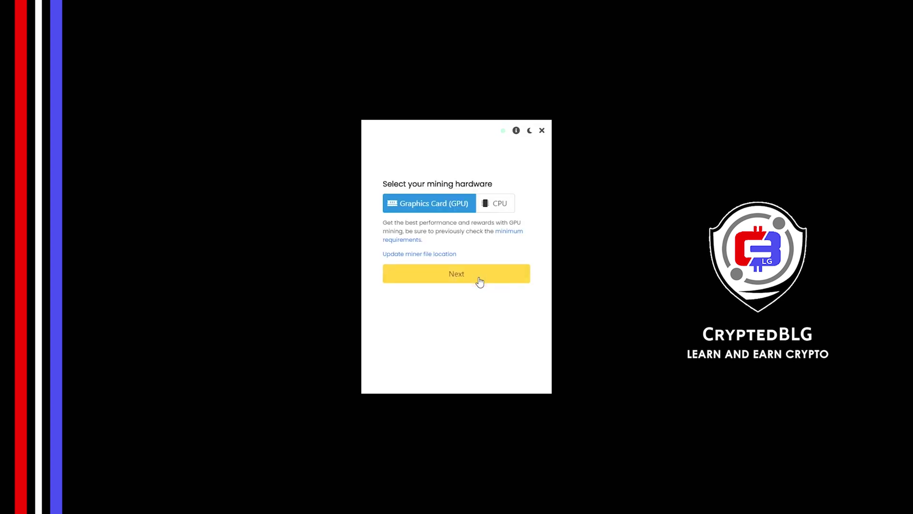
left_click(492, 210)
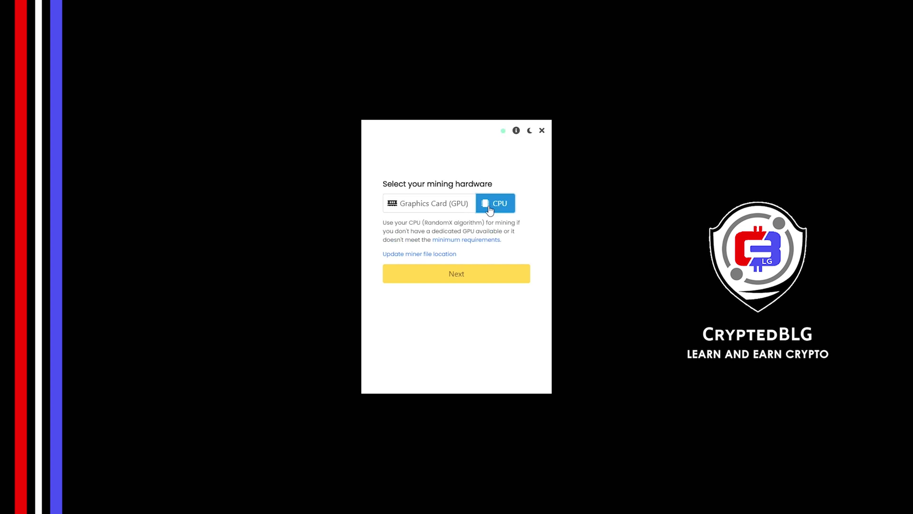
left_click(440, 210)
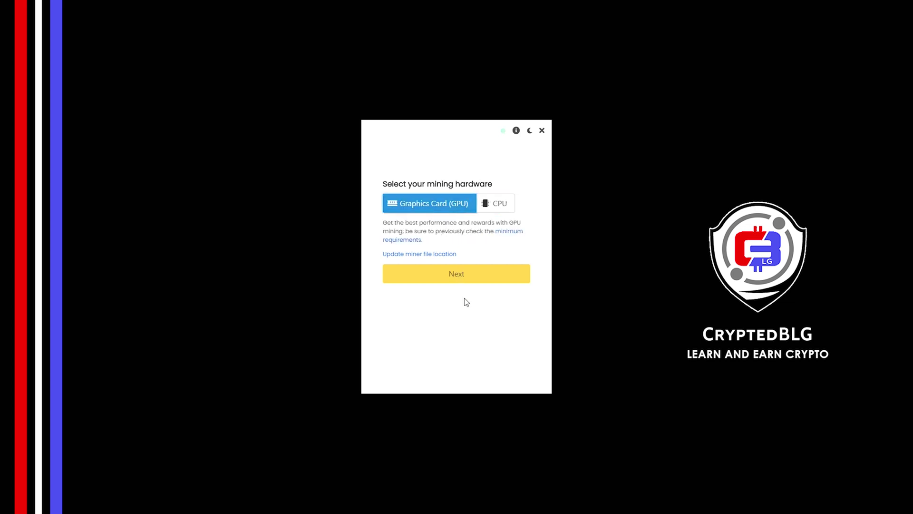
left_click(434, 278)
Filter the coin list for 'wave', select Waves and paste the wallet address.
left_click(423, 203)
type("waves")
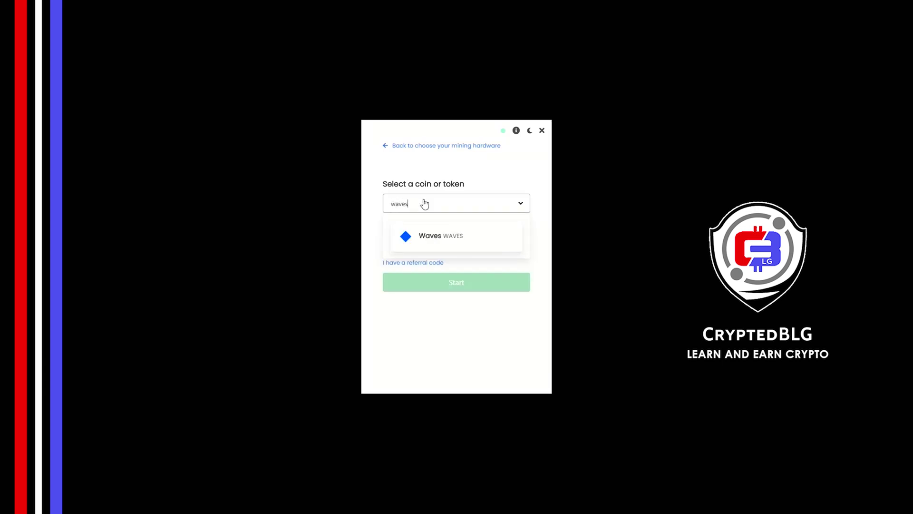
left_click(440, 237)
left_click(444, 246)
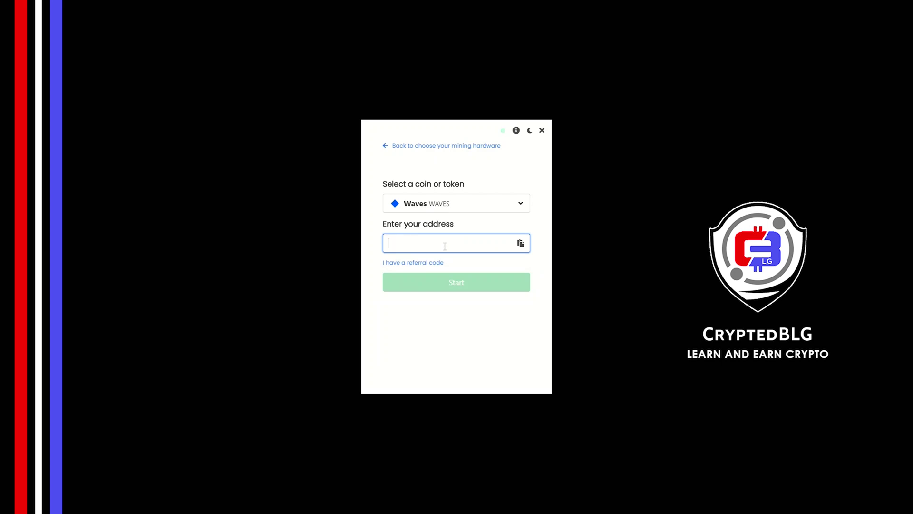
key("ctrl+v")
key("ctrl+a")
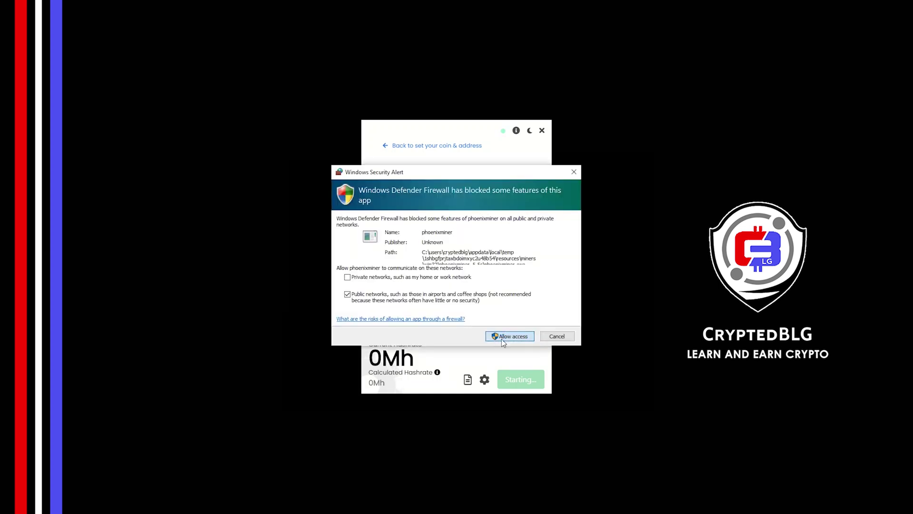
Allow the miner through the Windows firewall and open the advanced mining settings.
left_click(502, 341)
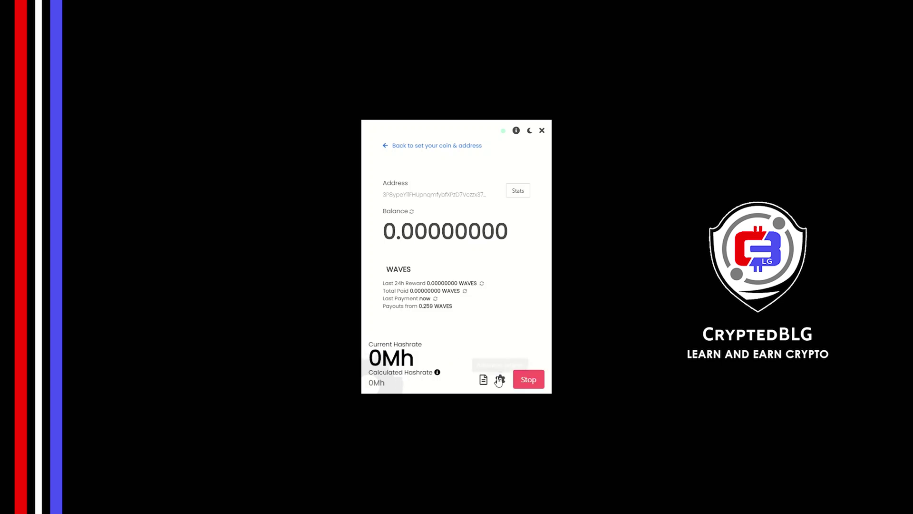
left_click(500, 379)
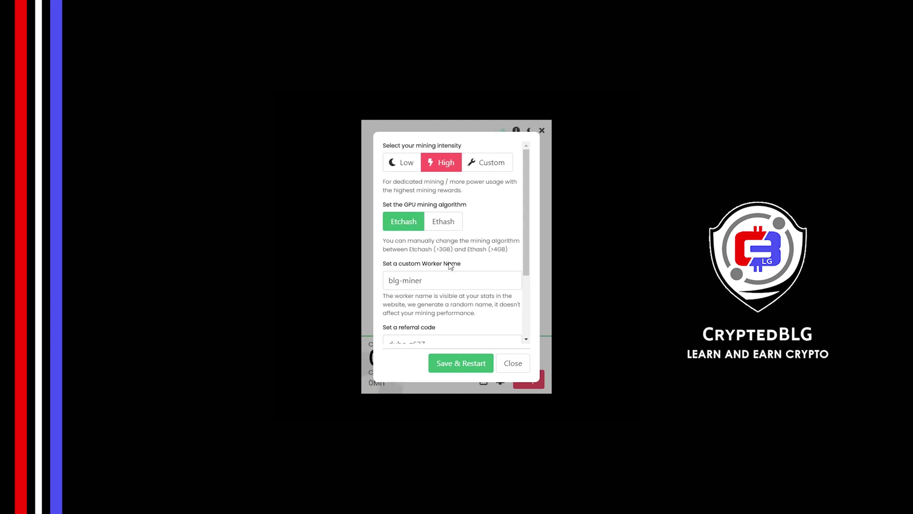
Keep High intensity, Etchash and worker name blg-miner, check the referral code, then Save & Restart.
left_click_drag(452, 276, 381, 290)
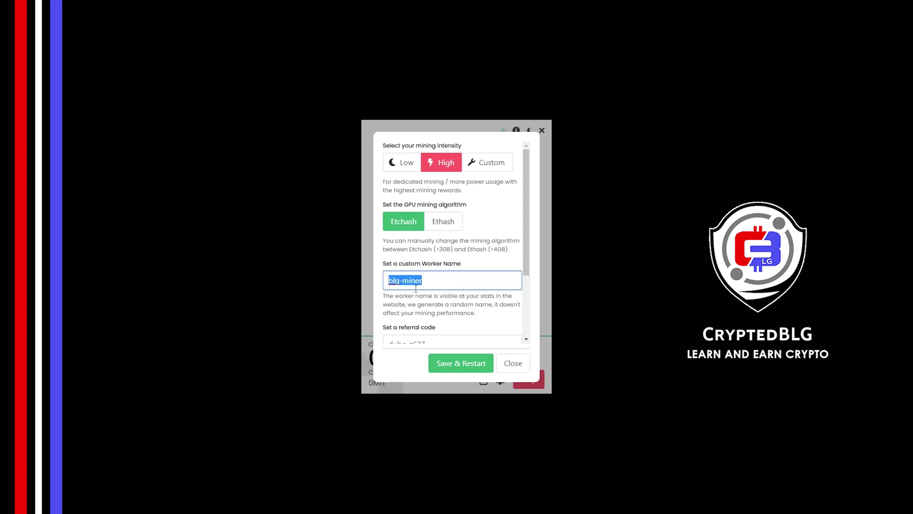
left_click(436, 301)
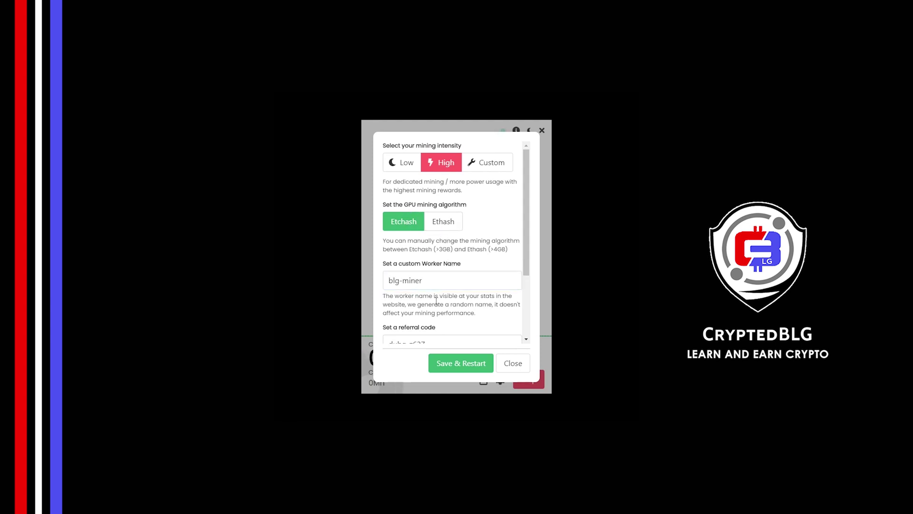
scroll(492, 251, "down", 2)
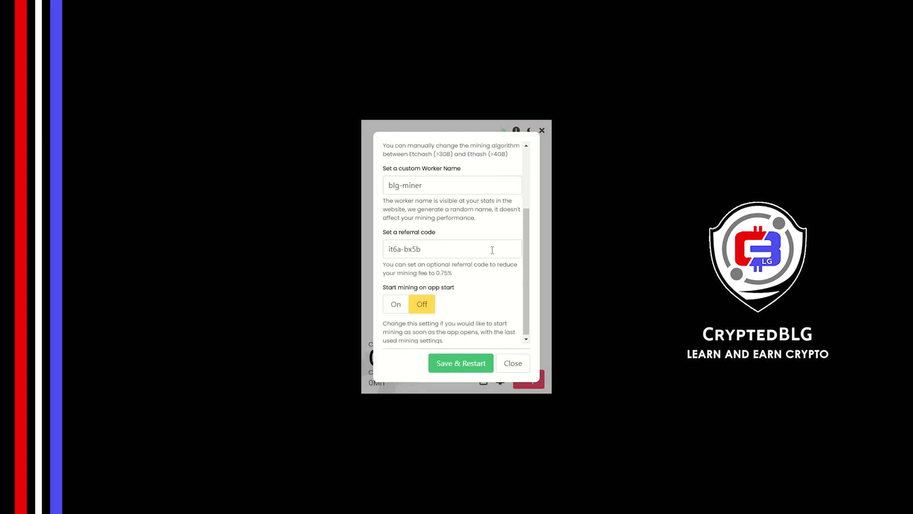
left_click(422, 249)
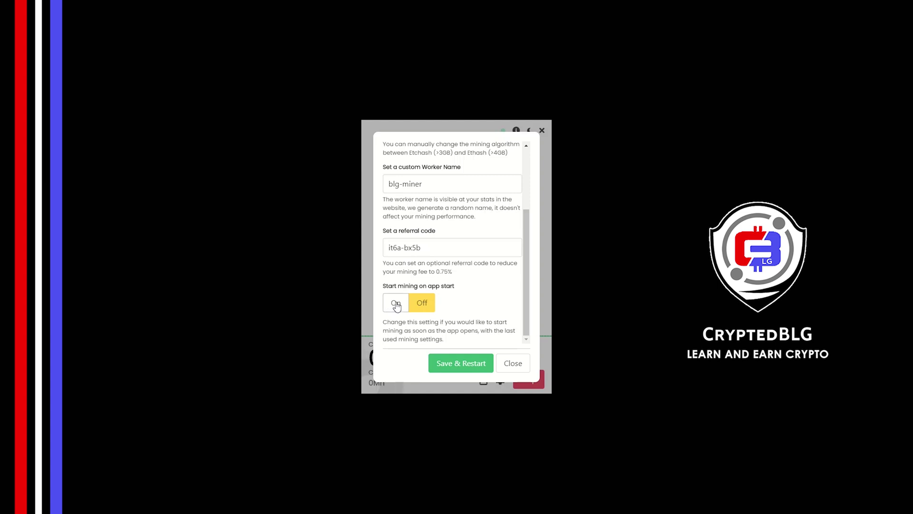
left_click(447, 362)
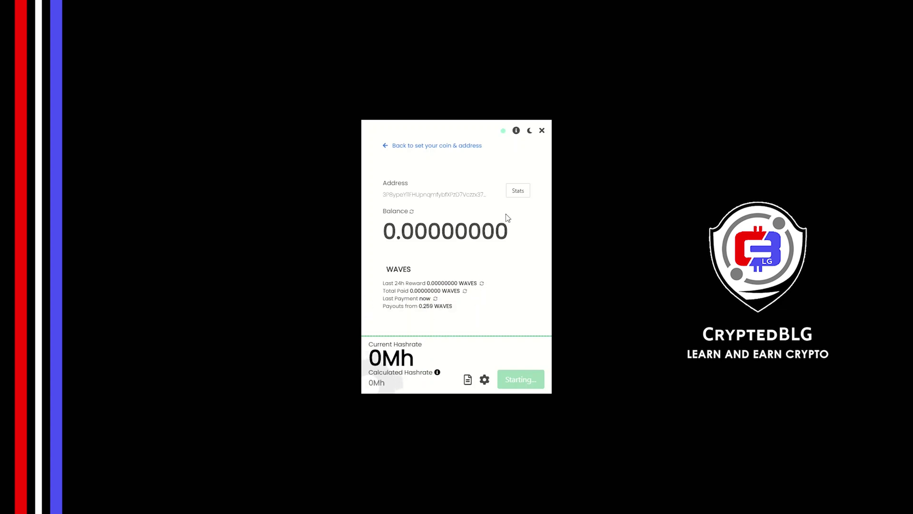
Open the address's online WAVES dashboard and view its Payments, Referral Code and Stats tabs.
left_click(519, 191)
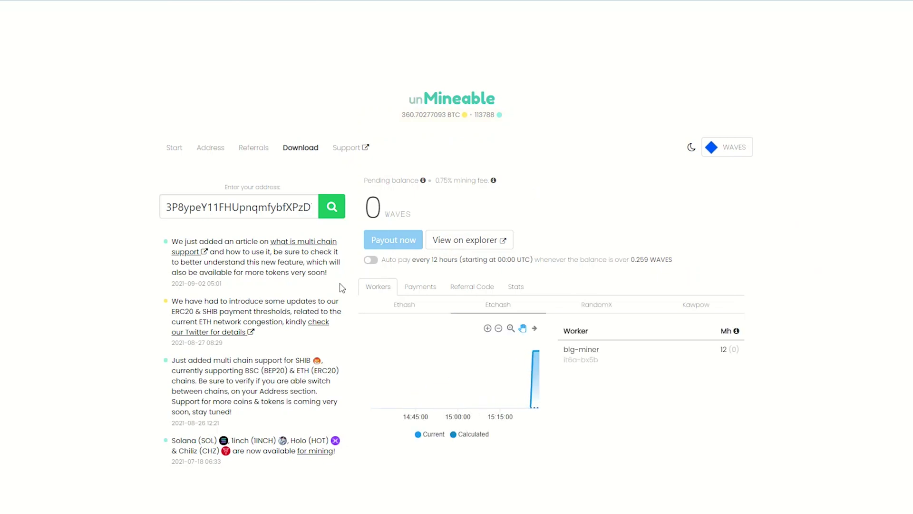
left_click(430, 290)
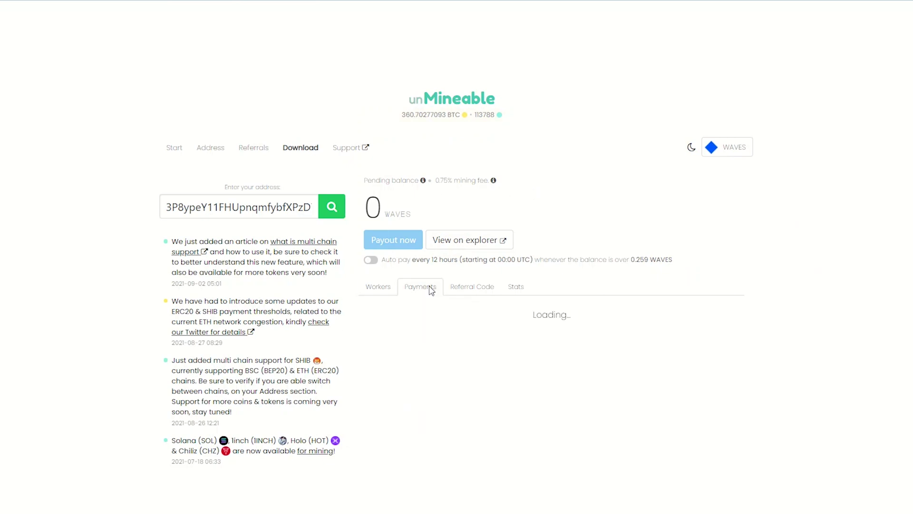
left_click(464, 291)
left_click(515, 287)
scroll(516, 293, "down", 1)
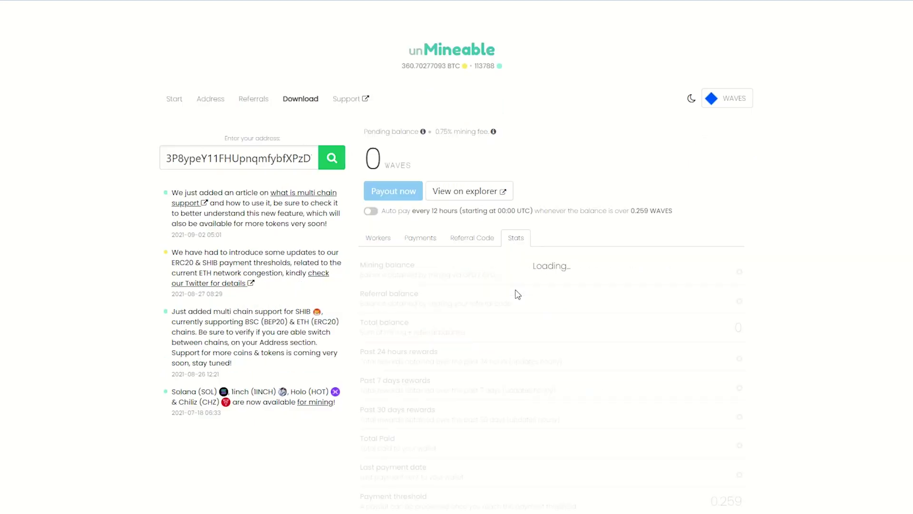